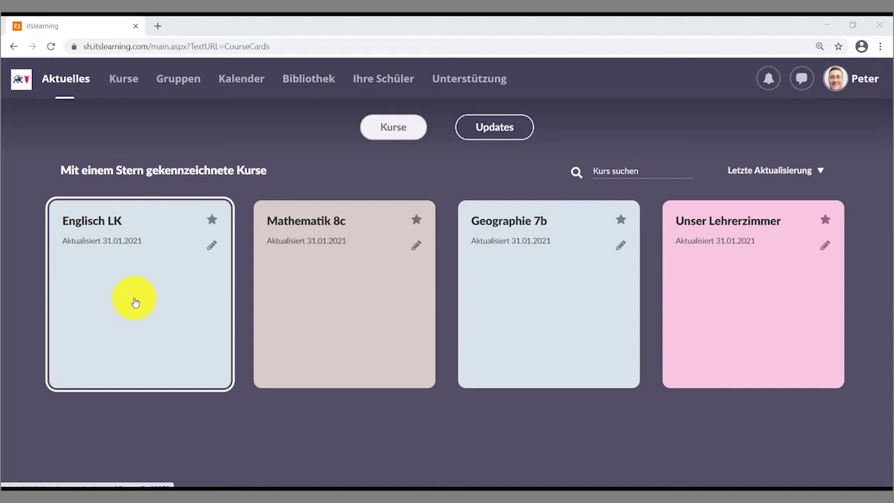
Open the hierarchy synchronisation settings for the people in the Englisch LK course
left_click(142, 308)
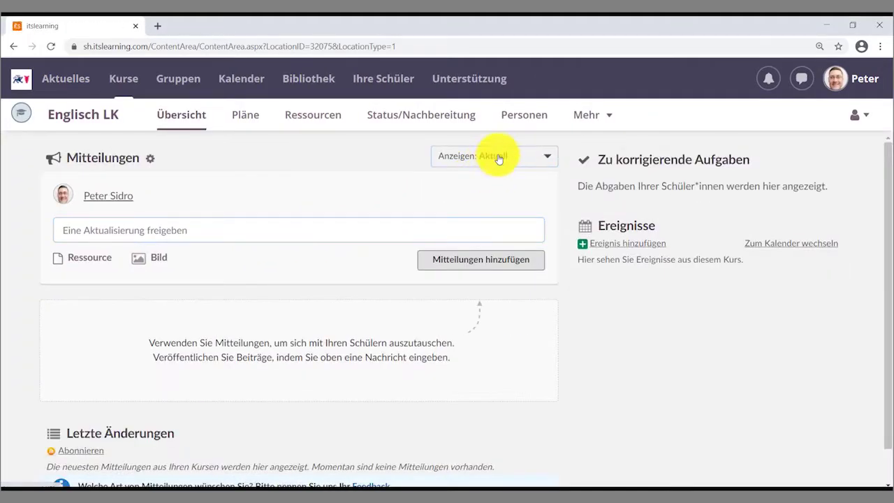
left_click(529, 122)
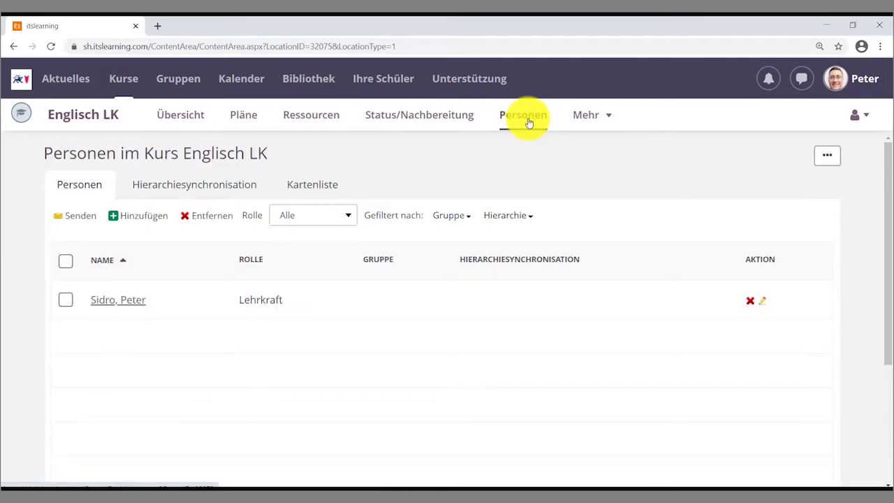
left_click(188, 195)
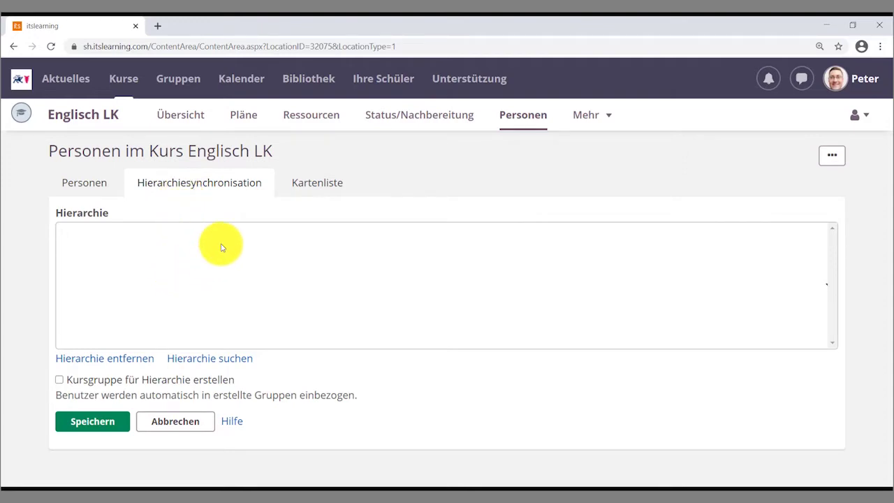
Find the hierarchy Schleswig Holstein \ Demoschule \ Schüler \ 11, assign it to the course and save the synchronisation
left_click(207, 364)
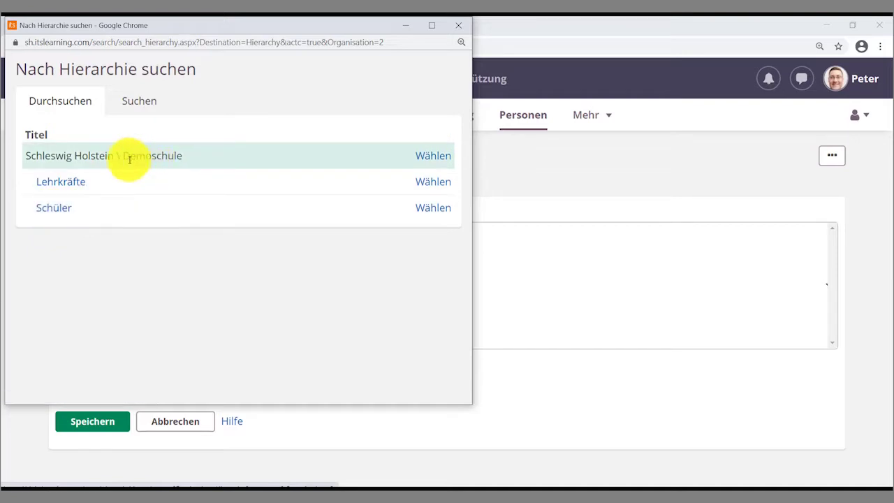
left_click_drag(128, 160, 175, 168)
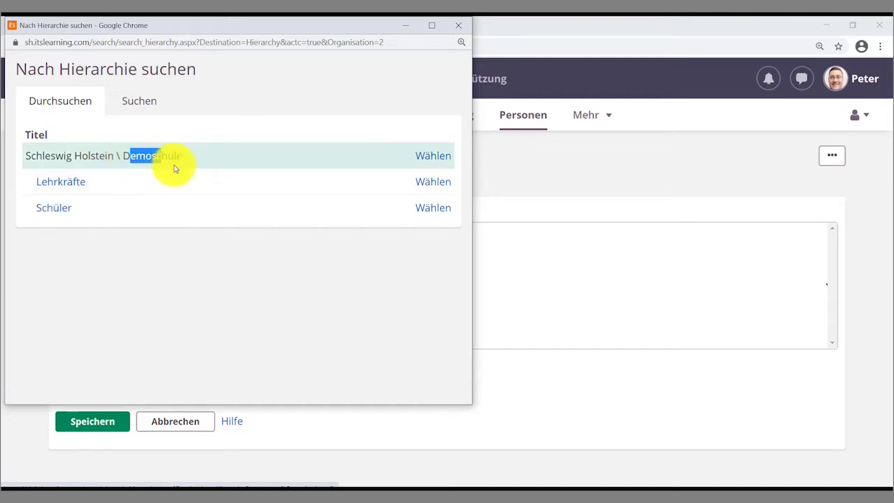
left_click(200, 270)
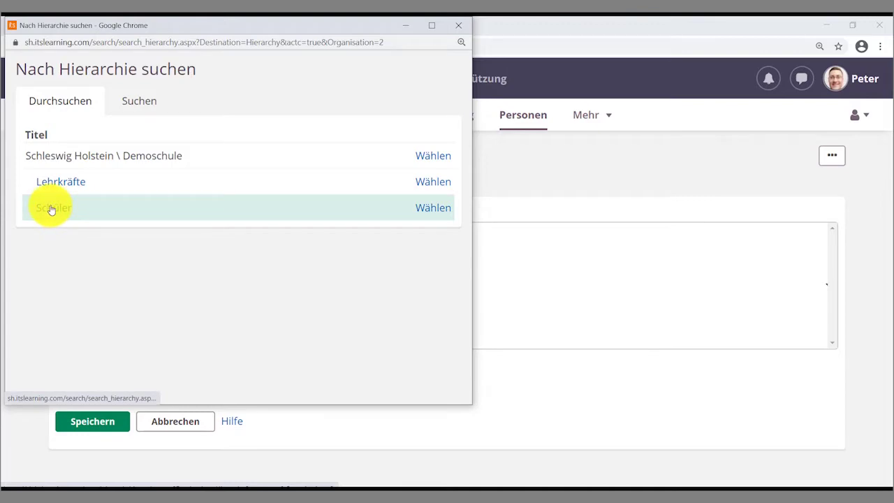
left_click(50, 210)
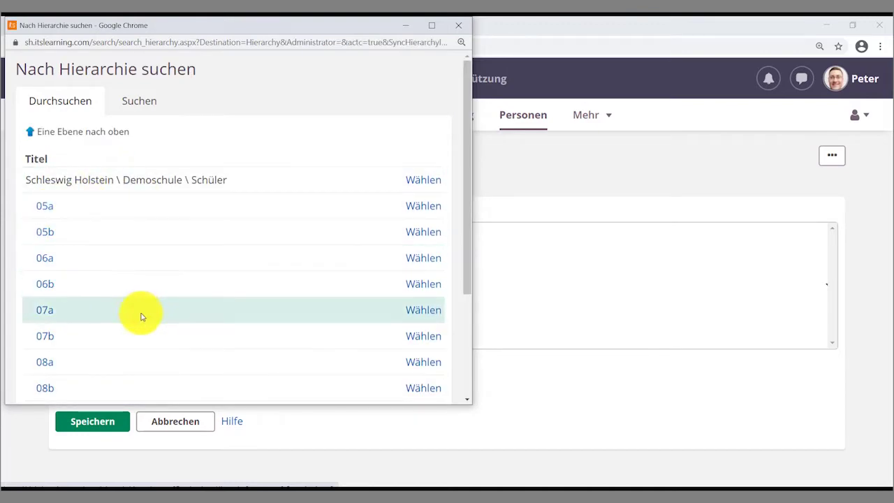
scroll(144, 311, "down", 3)
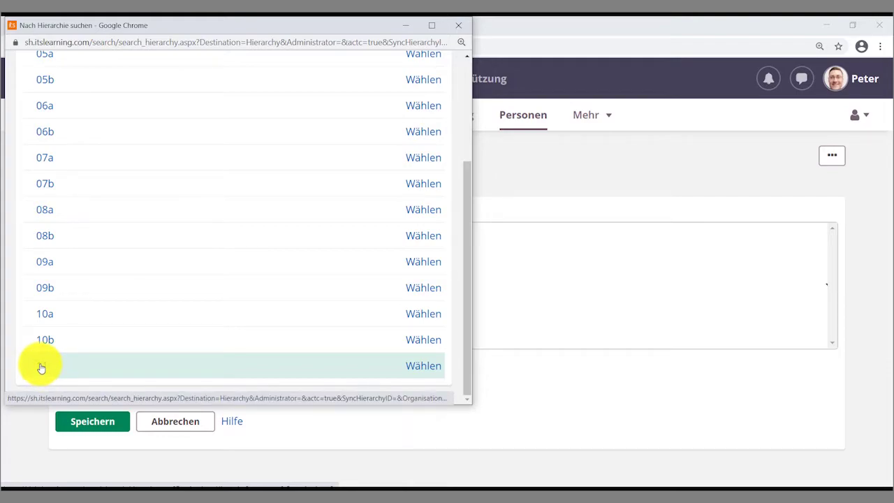
left_click(41, 368)
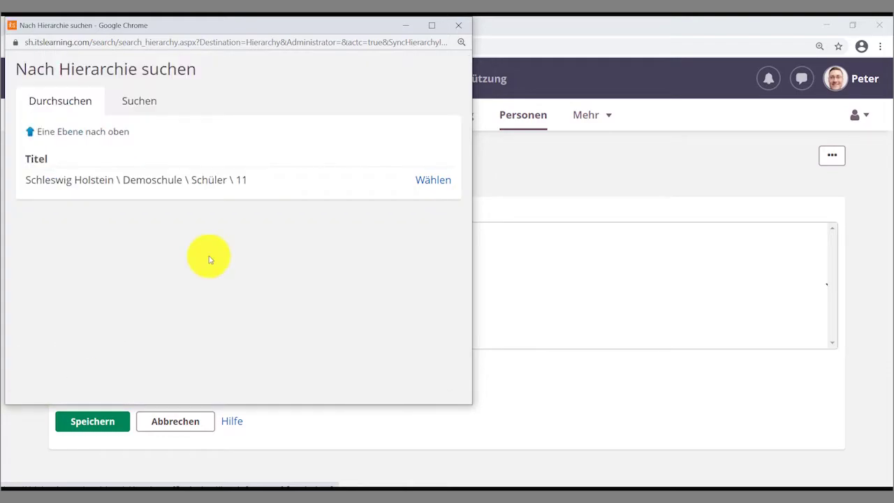
left_click(431, 183)
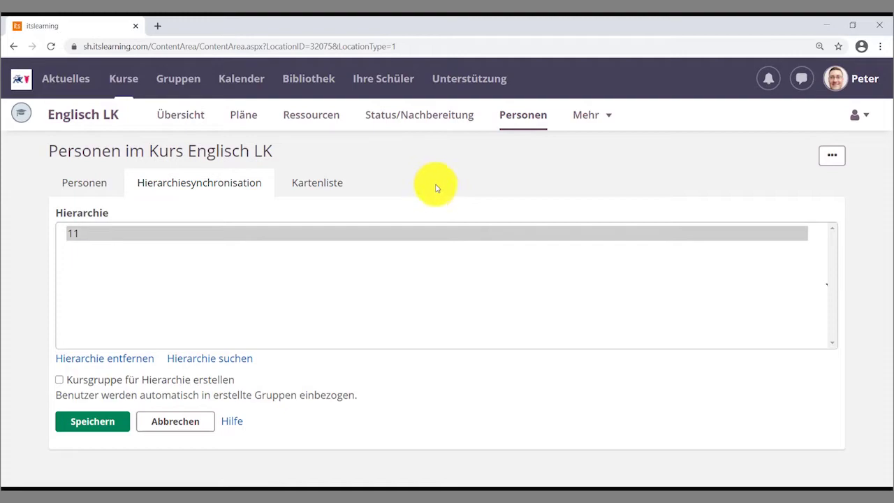
left_click(86, 429)
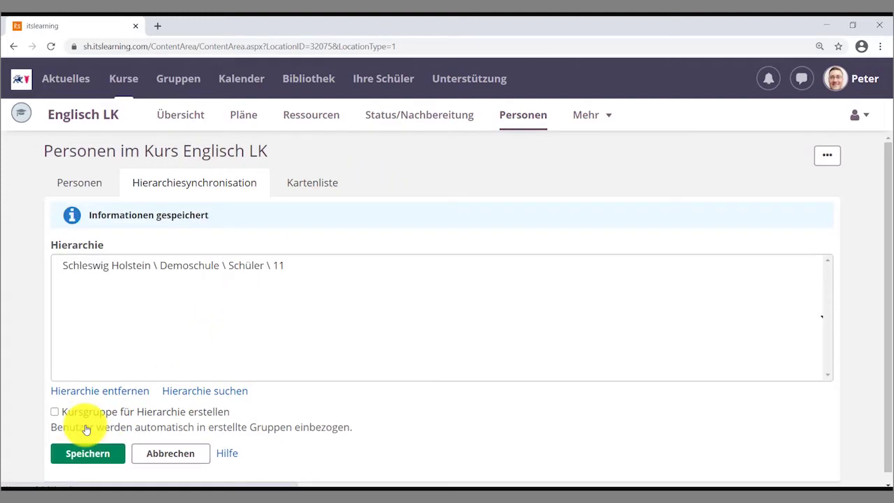
Review the course's people list for the students' roles and hierarchy synchronisation
left_click(67, 195)
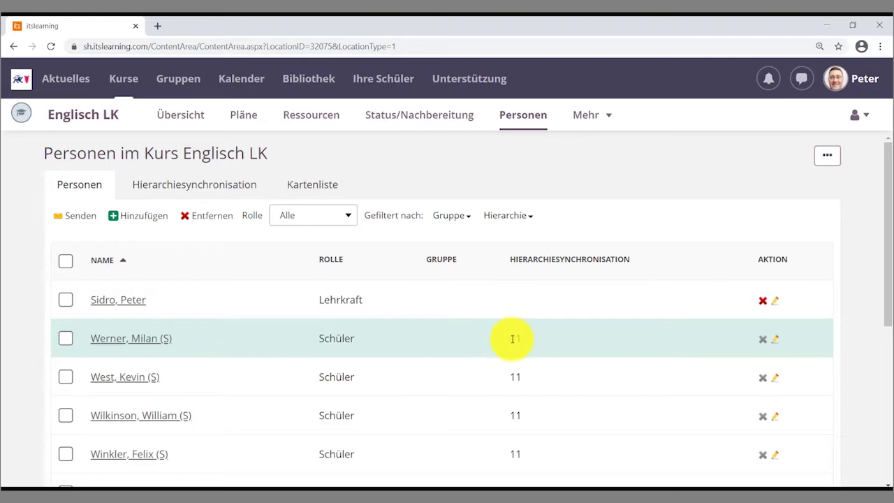
scroll(489, 363, "down", 1)
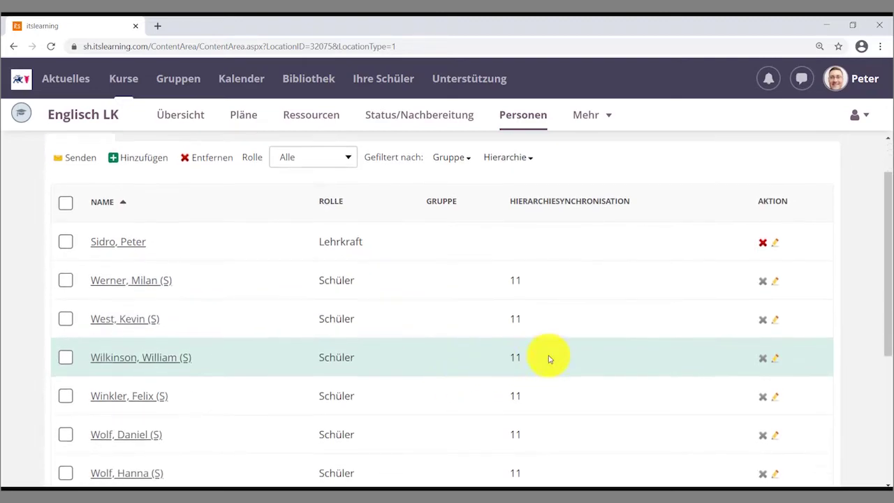
scroll(359, 312, "down", 4)
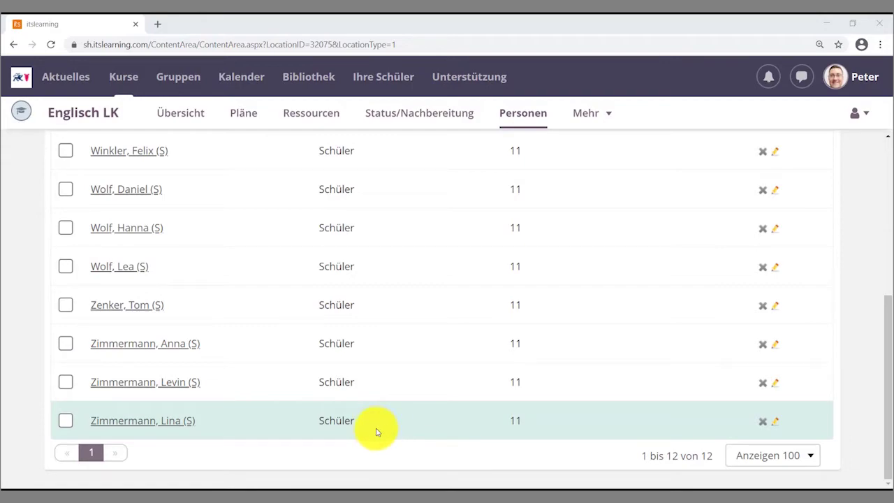
scroll(354, 423, "up", 5)
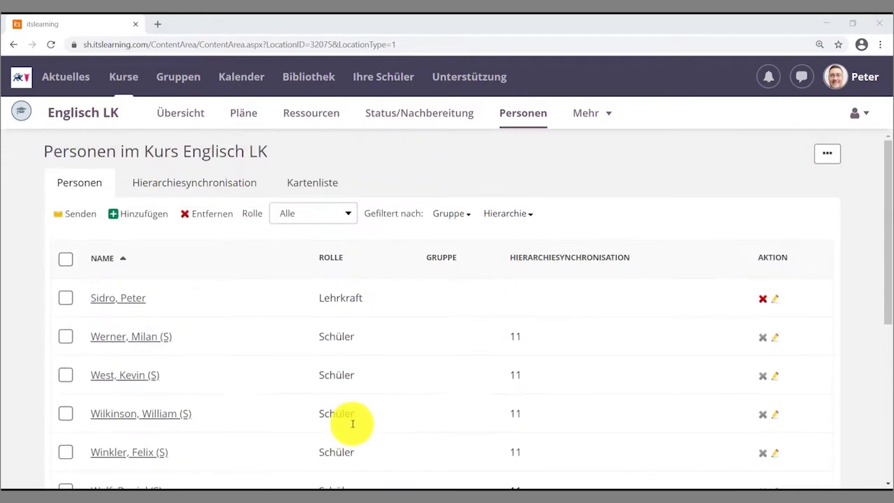
Start adding a person to the course and search for Lehrkraft users in the Demoschule \ Lehrkräfte hierarchy
left_click(131, 221)
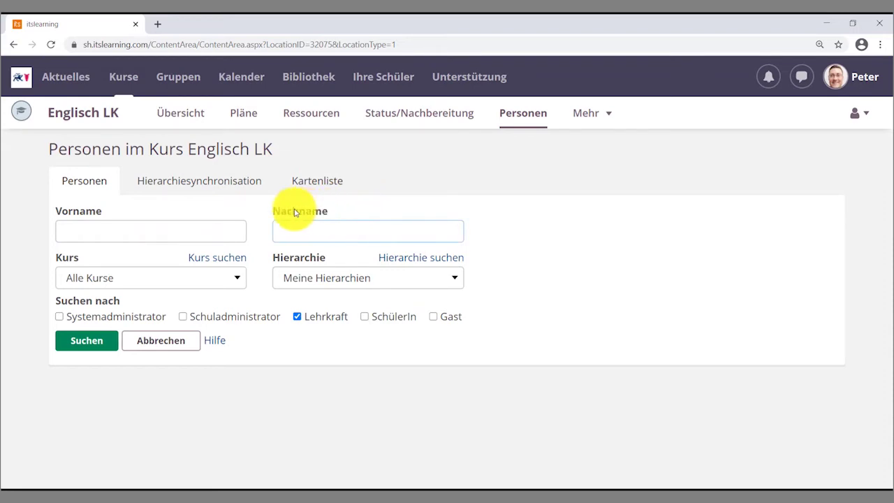
left_click(308, 232)
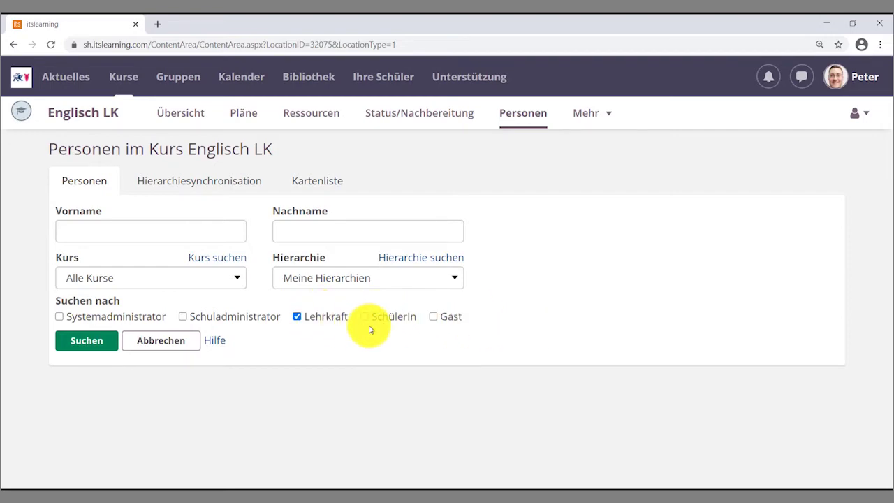
left_click(396, 260)
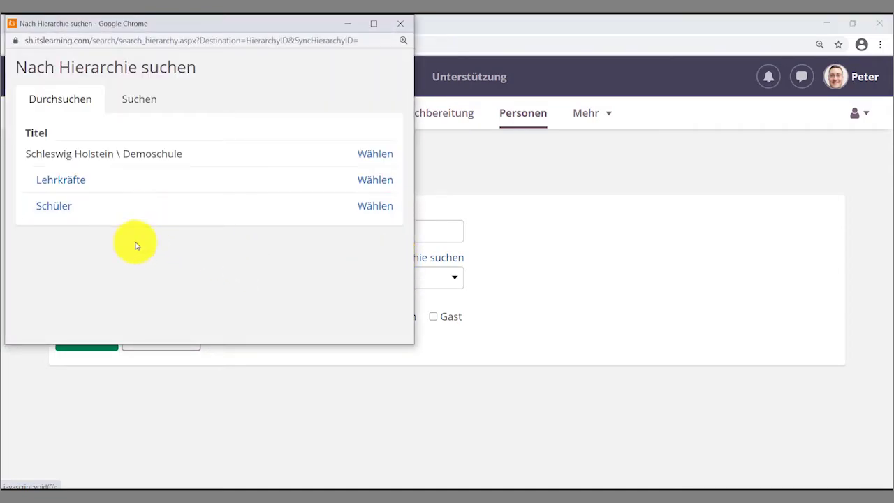
left_click(67, 181)
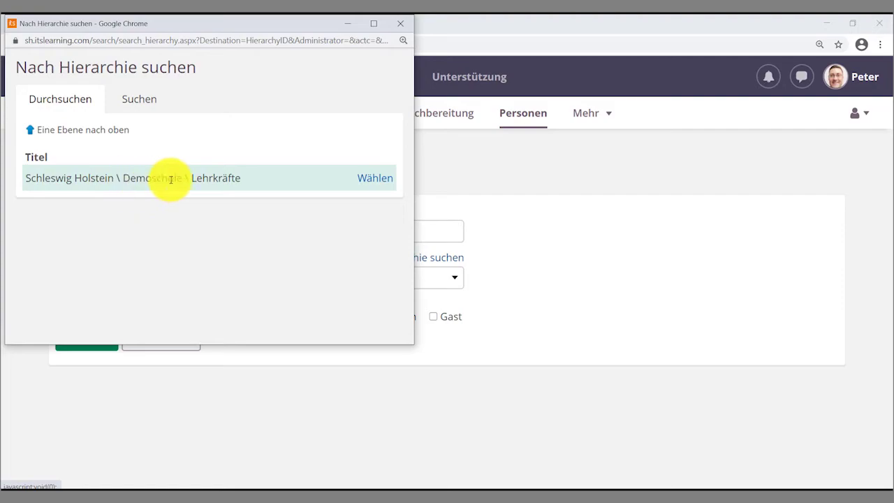
left_click(365, 178)
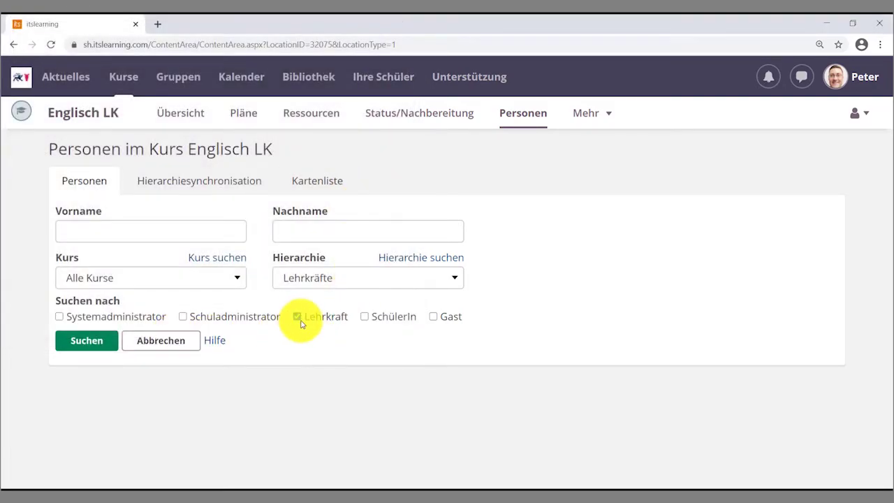
left_click(102, 343)
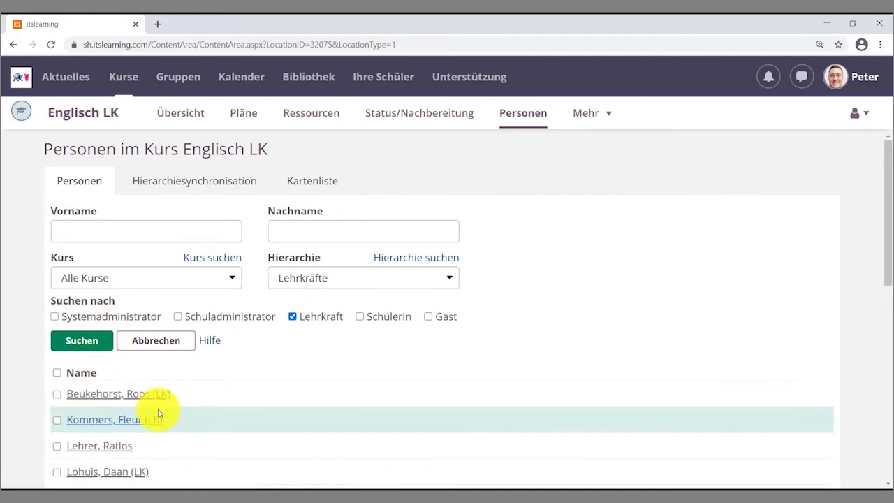
Select the third teacher in the search results and add them to the course with the role Lehrkraft
scroll(168, 391, "down", 2)
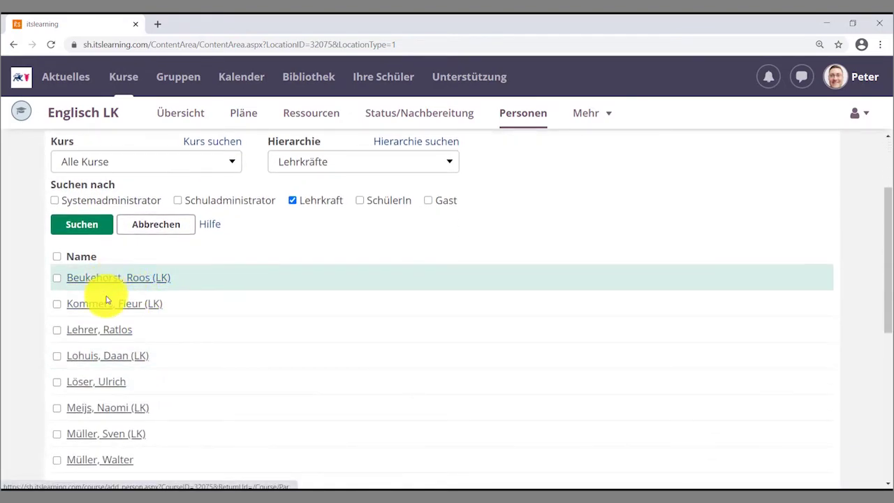
scroll(197, 351, "down", 1)
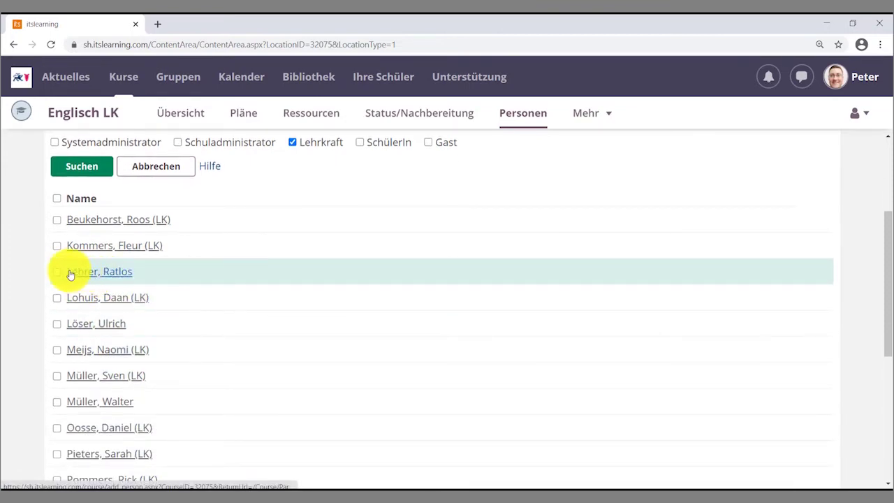
left_click(57, 273)
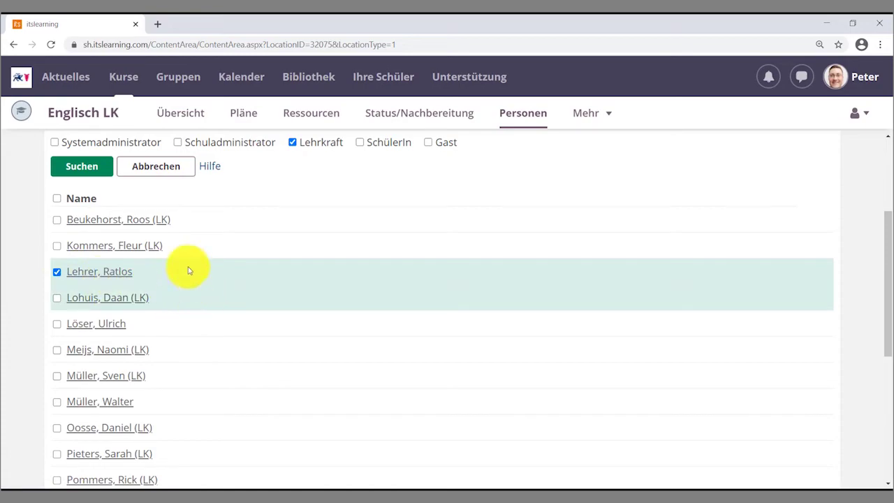
scroll(318, 258, "down", 5)
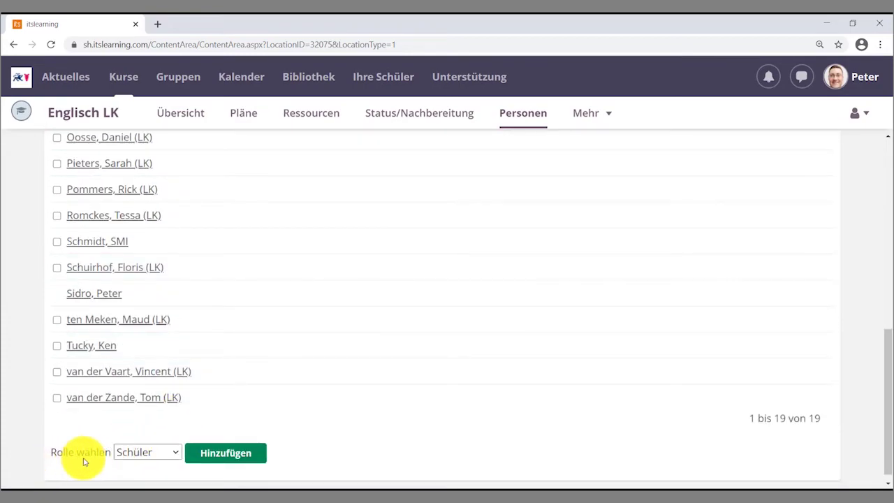
left_click(138, 454)
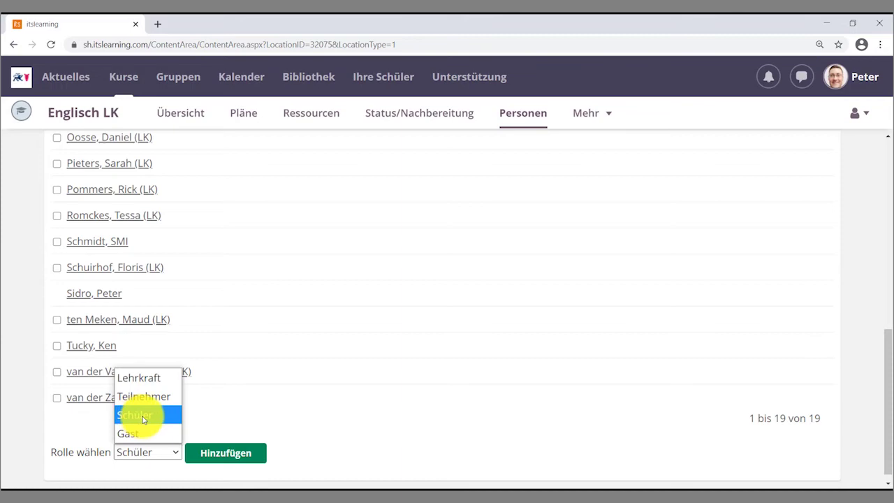
left_click(148, 382)
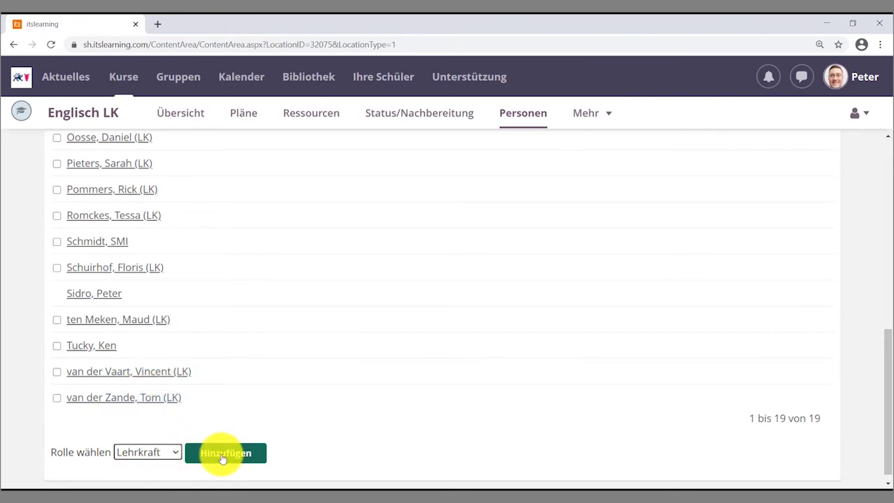
left_click(223, 455)
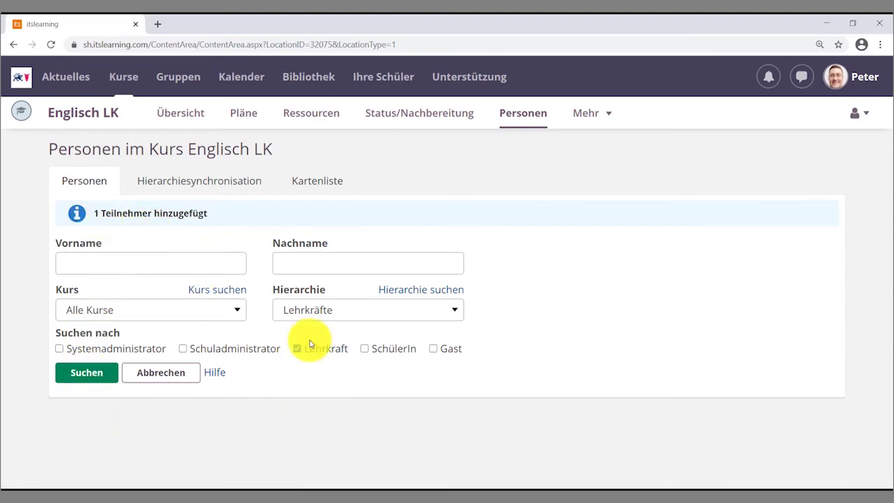
Return to the course's people list and check the teachers and students enrolled
left_click(526, 114)
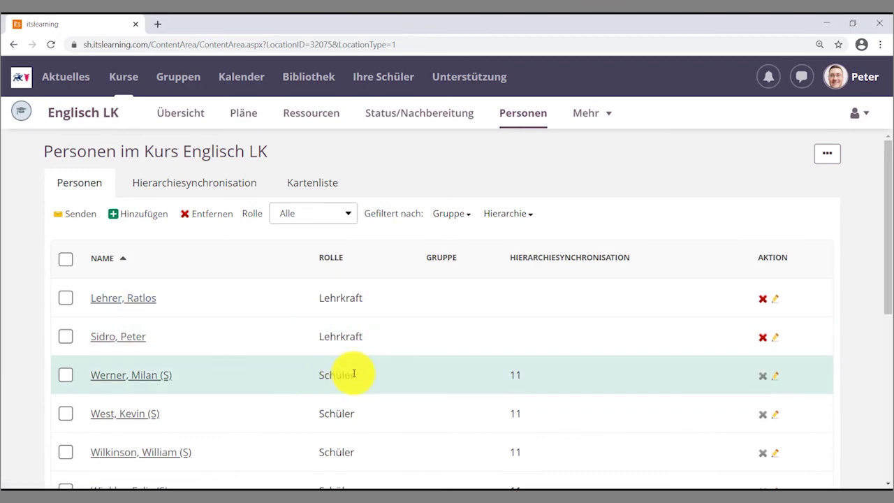
scroll(355, 374, "down", 1)
scroll(350, 335, "down", 2)
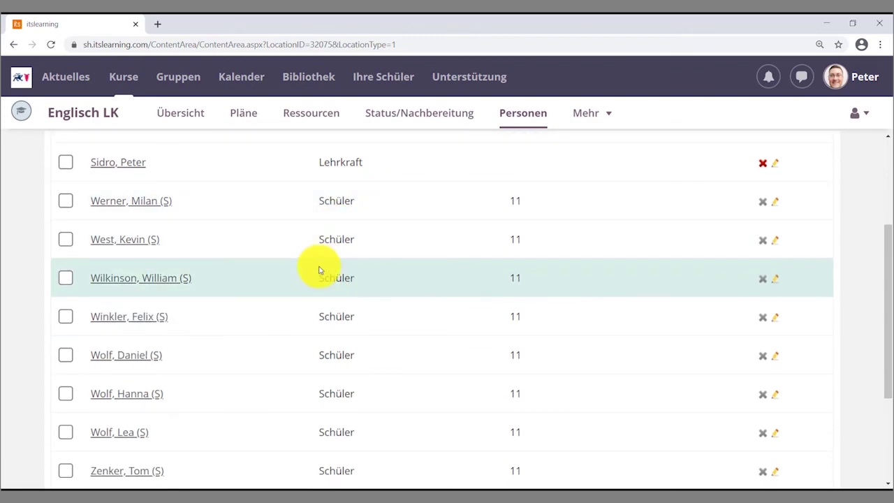
scroll(318, 283, "down", 2)
scroll(317, 283, "down", 2)
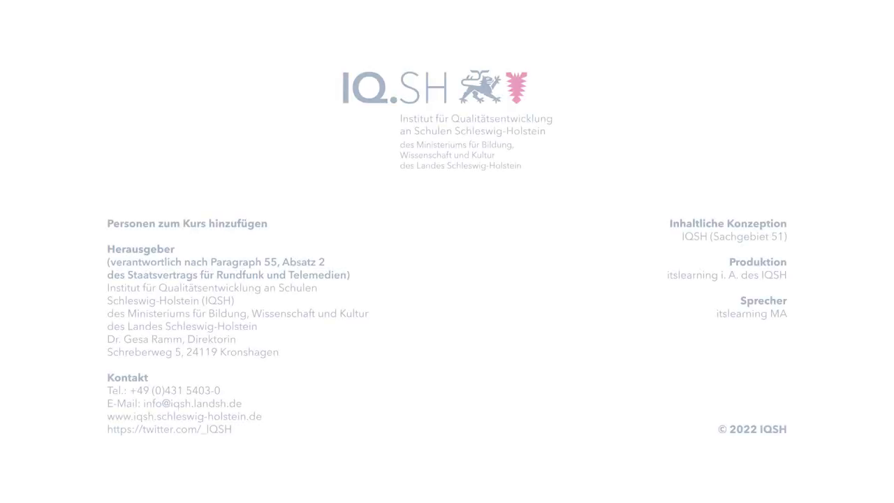